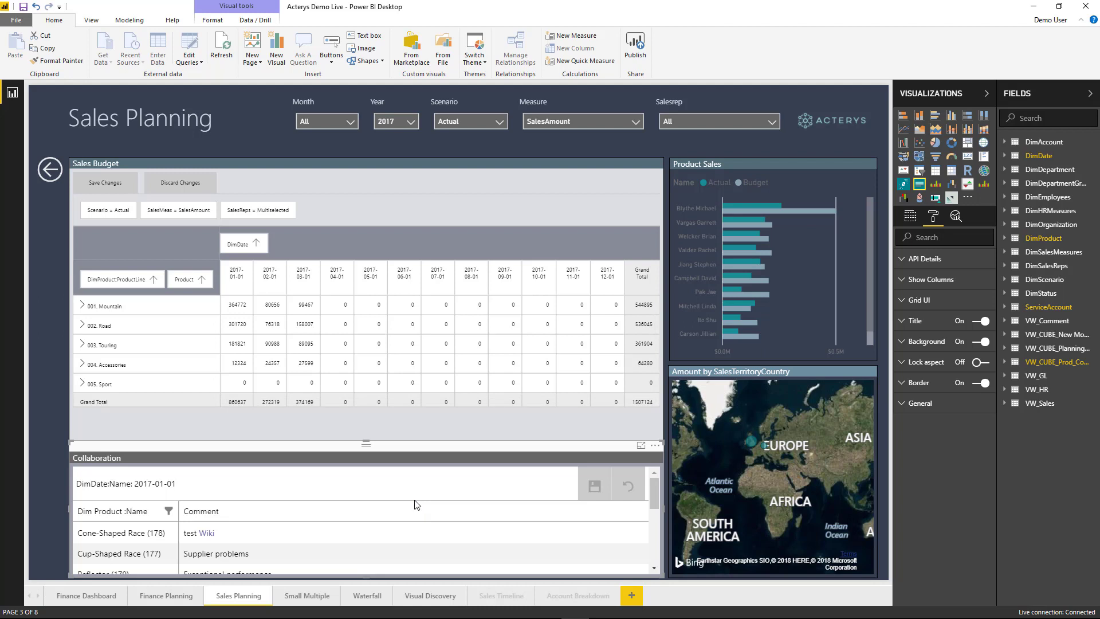
Expand the Mountain product line and set the All-Purpose Bike Stand value for 2017-01-01 to 30000
{"action": "left_click", "coordinate": [243, 308]}
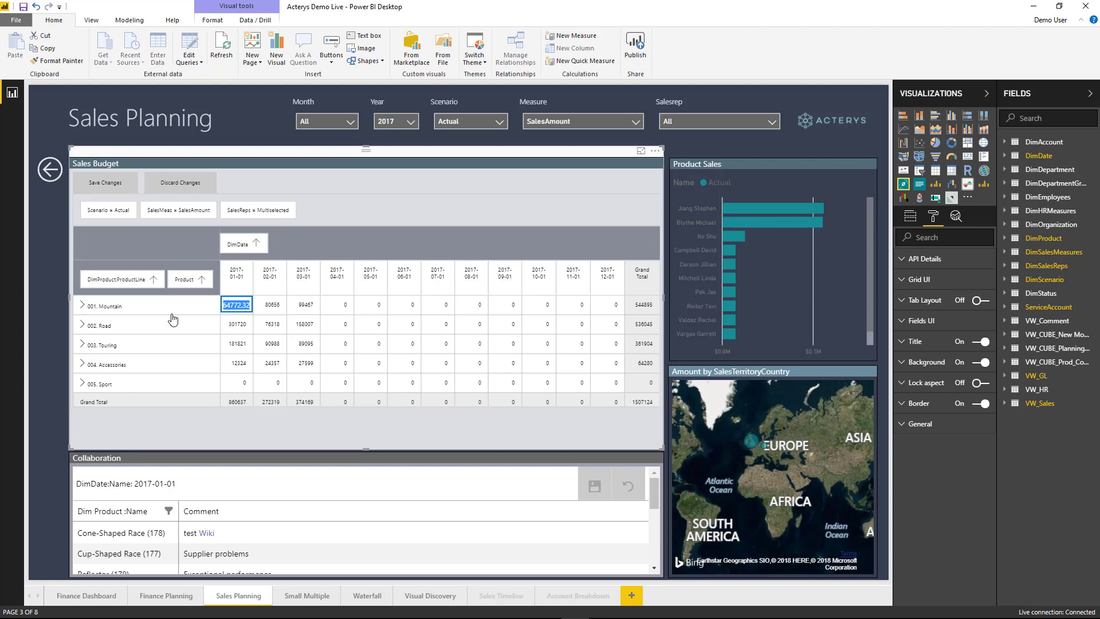
{"action": "left_click", "coordinate": [82, 305]}
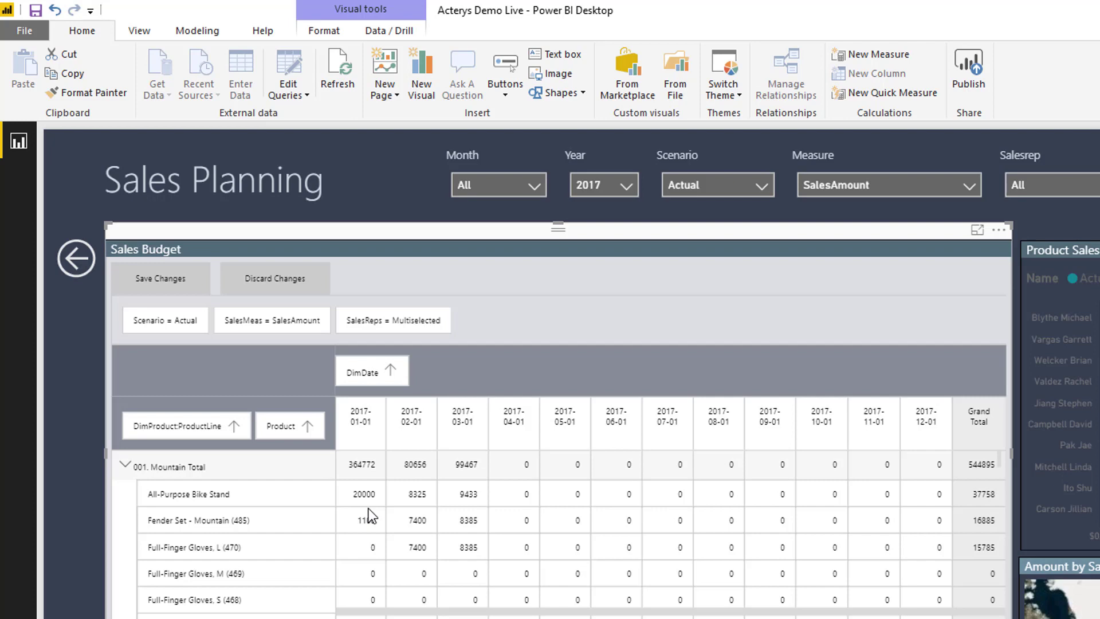
{"action": "double_click", "coordinate": [369, 500]}
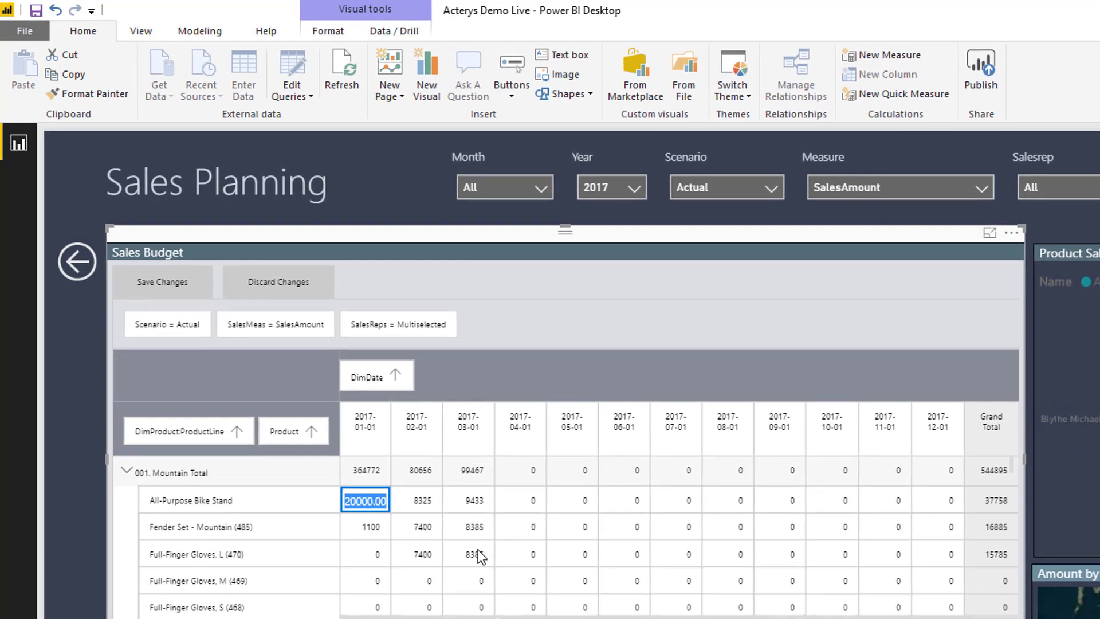
{"action": "type", "text": "30000"}
{"action": "key", "text": "Return"}
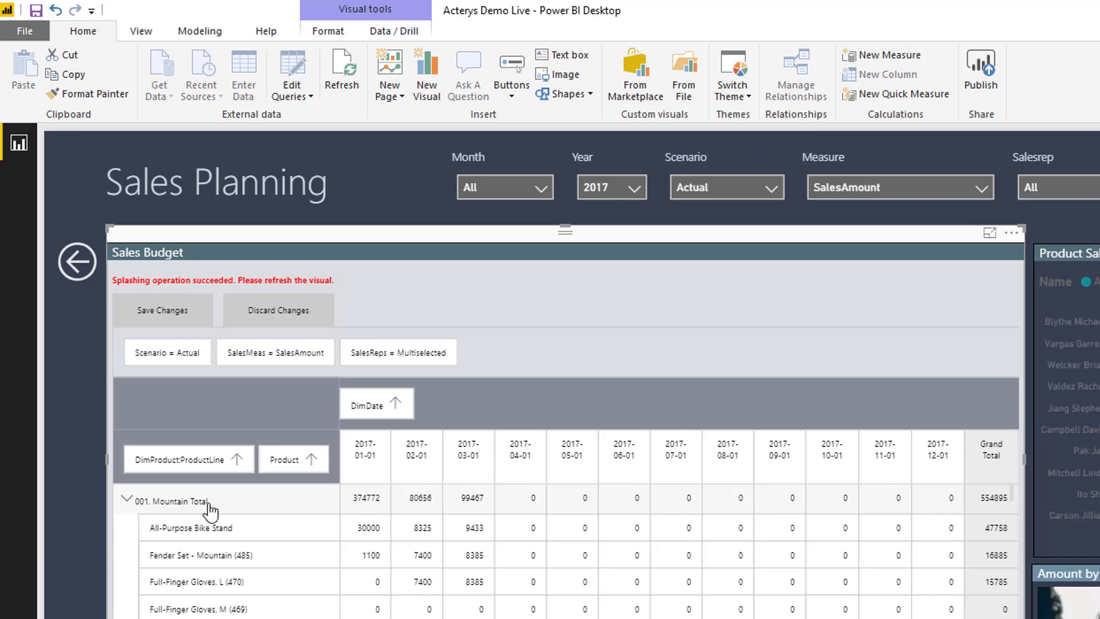
Set the Mountain product line total for 2017-01-01 to 380000 and expand the line to check its products
{"action": "left_click", "coordinate": [366, 499]}
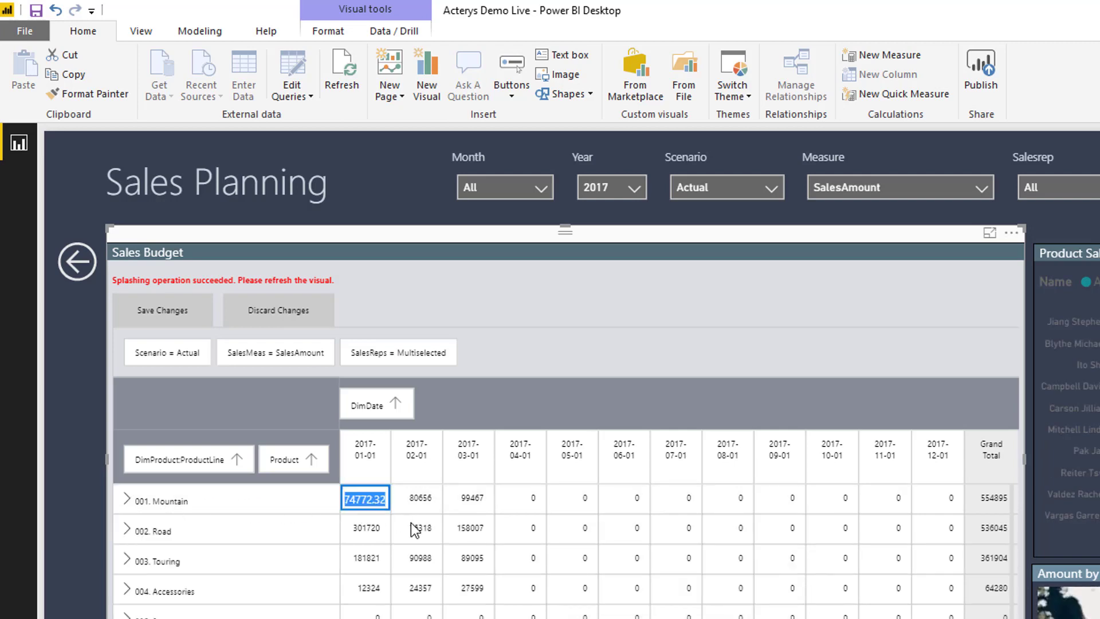
{"action": "type", "text": "380000"}
{"action": "key", "text": "Return"}
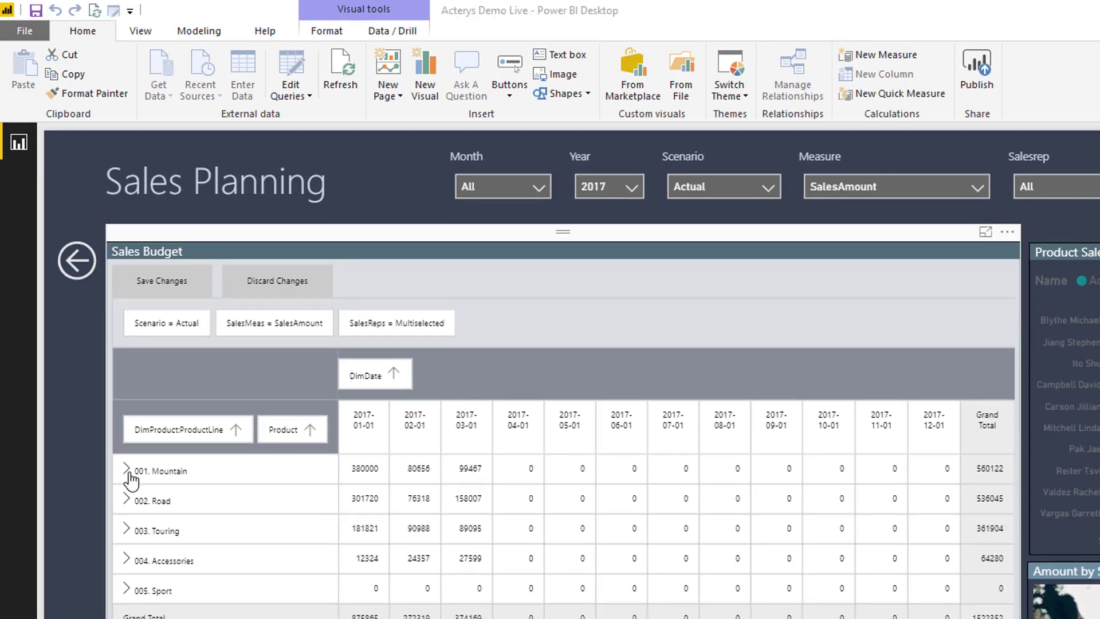
{"action": "left_click", "coordinate": [127, 471]}
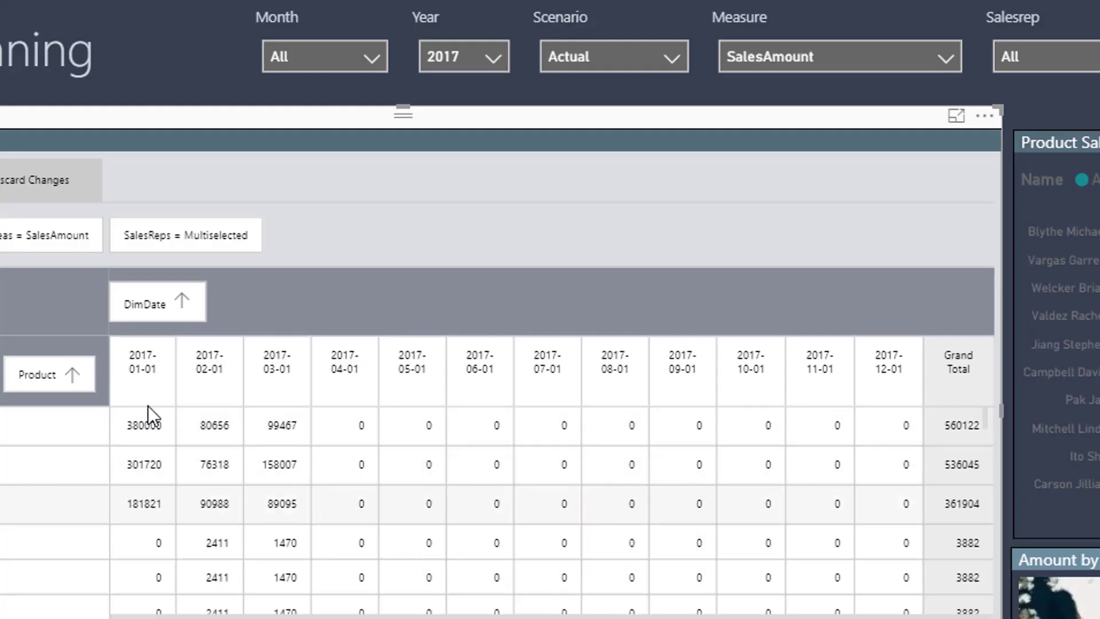
Increase the Mountain total for 2017-01-01 by 10 percent using the entry i10%, and collapse the Accessories product line
{"action": "left_click", "coordinate": [150, 425]}
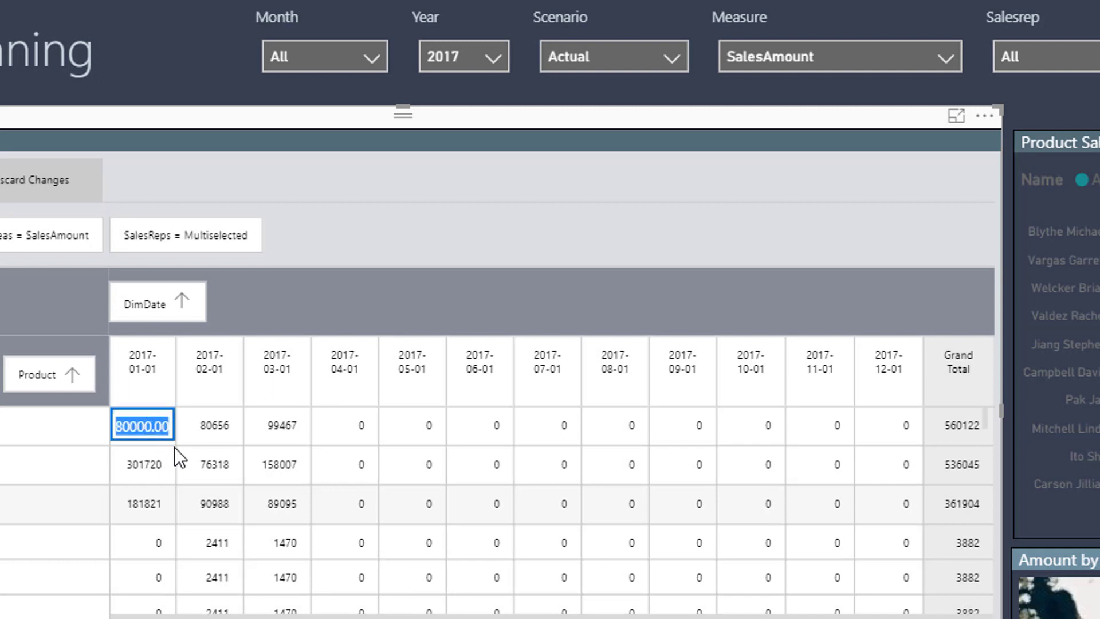
{"action": "key", "text": "BackSpace"}
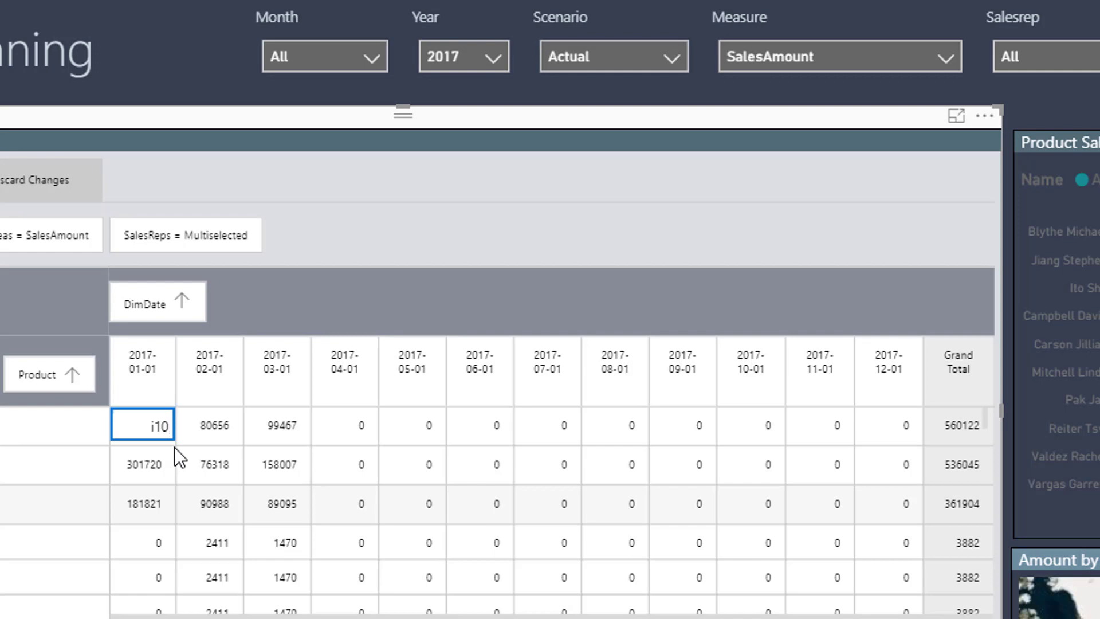
{"action": "type", "text": "i10%"}
{"action": "key", "text": "Return"}
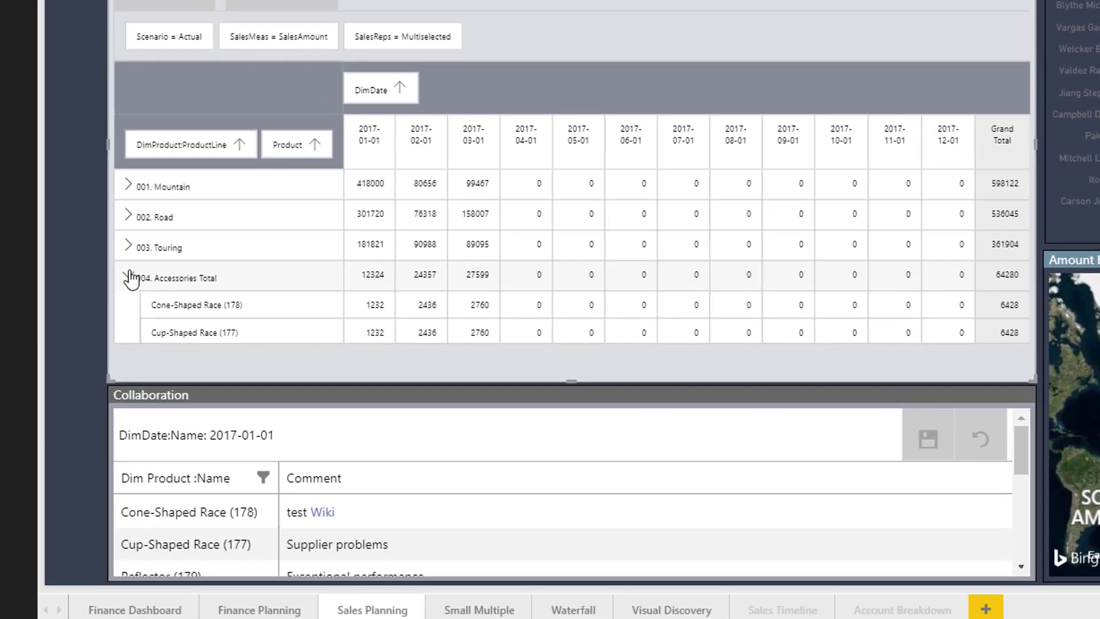
{"action": "left_click", "coordinate": [128, 276]}
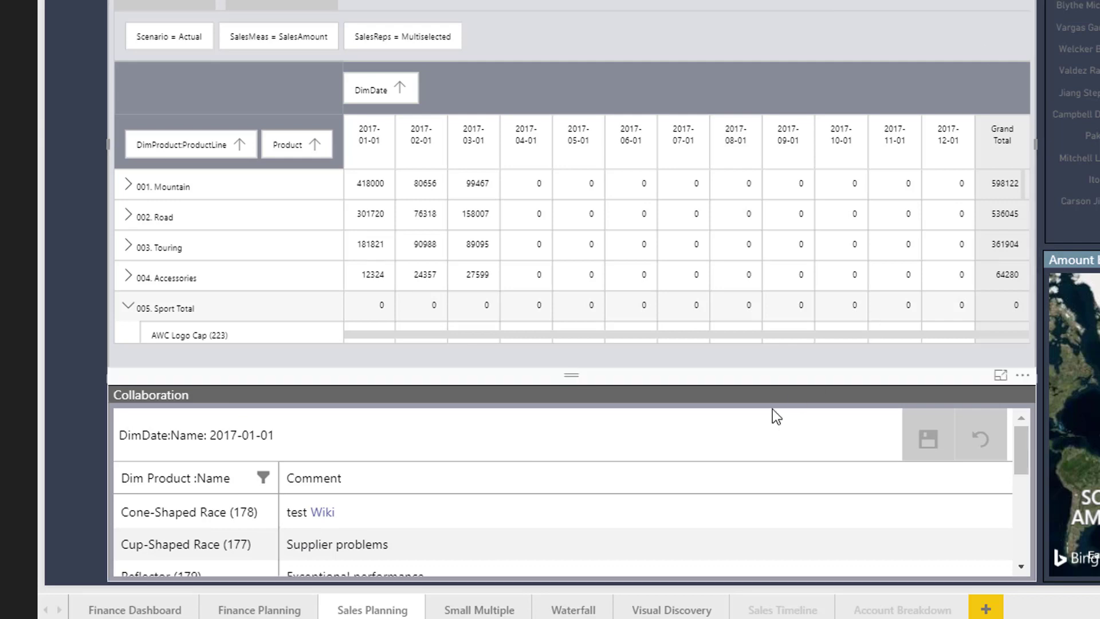
Add the word "Color" after the Wiki link in the collaboration comment for Cone-Shaped Race (178)
{"action": "left_click", "coordinate": [431, 522]}
{"action": "left_click", "coordinate": [347, 507]}
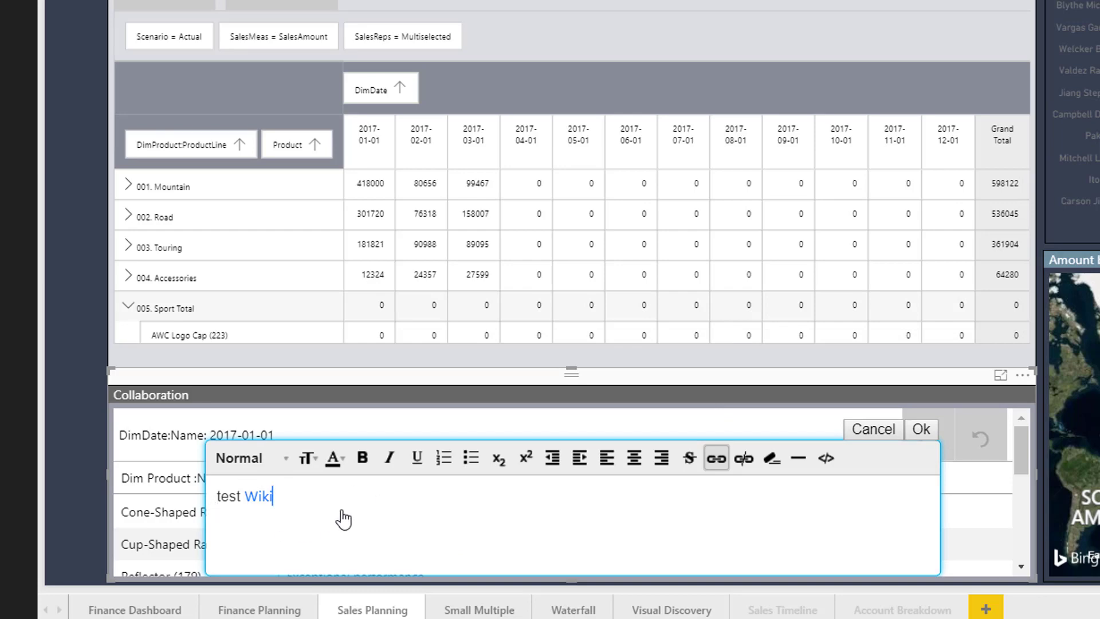
{"action": "type", "text": "C"}
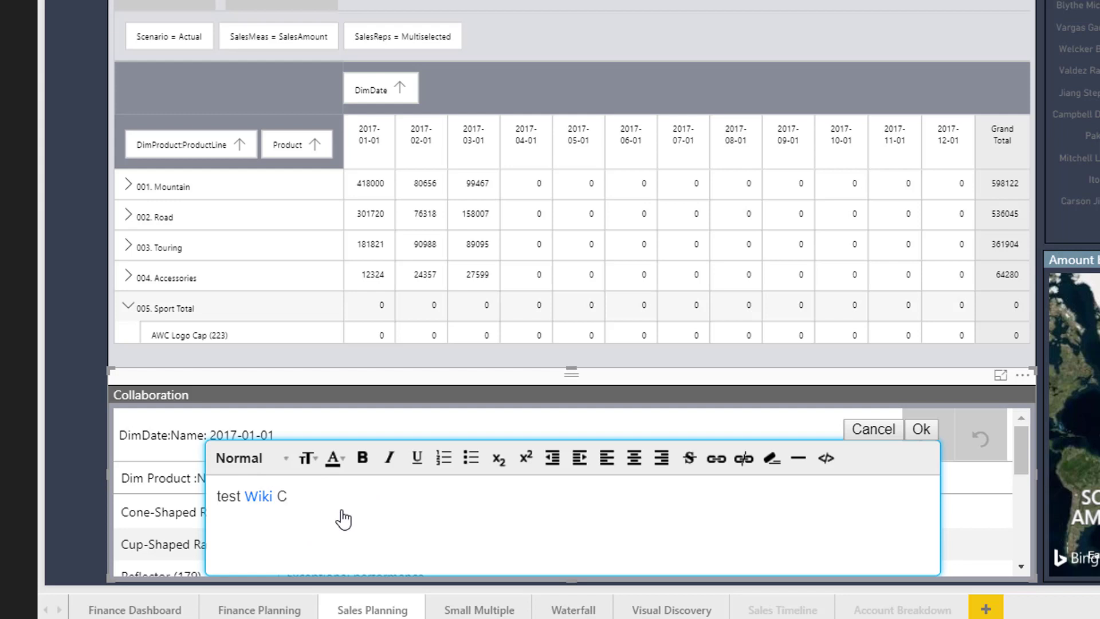
{"action": "type", "text": "olor"}
Format the word "Color" in the comment with a larger font size and red text, and accept the comment edit
{"action": "double_click", "coordinate": [309, 503]}
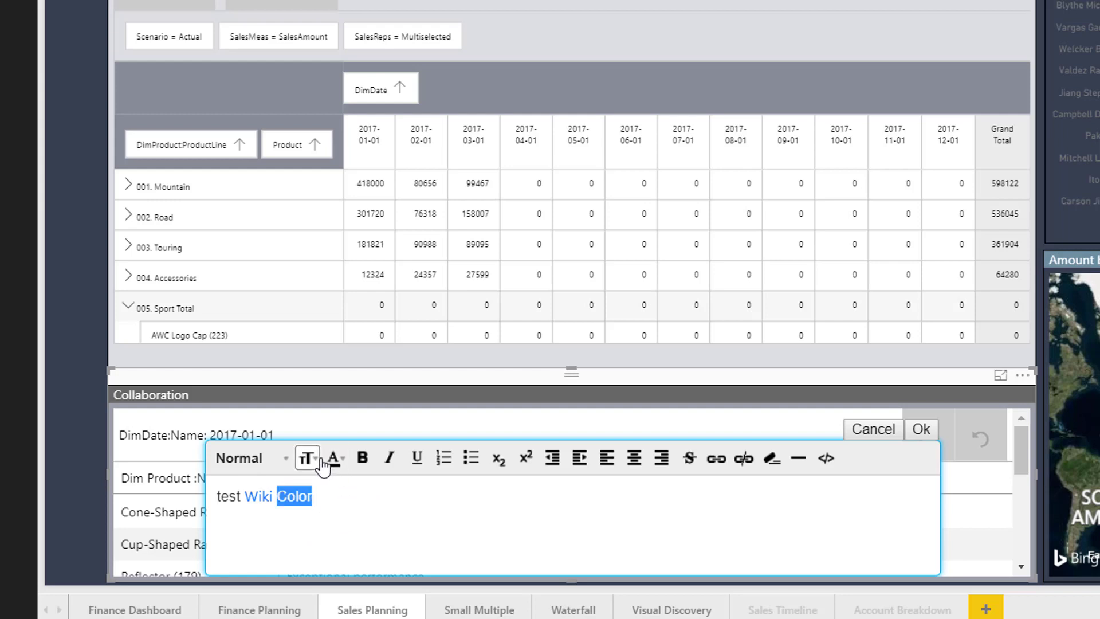
{"action": "left_click", "coordinate": [307, 458]}
{"action": "left_click", "coordinate": [352, 548]}
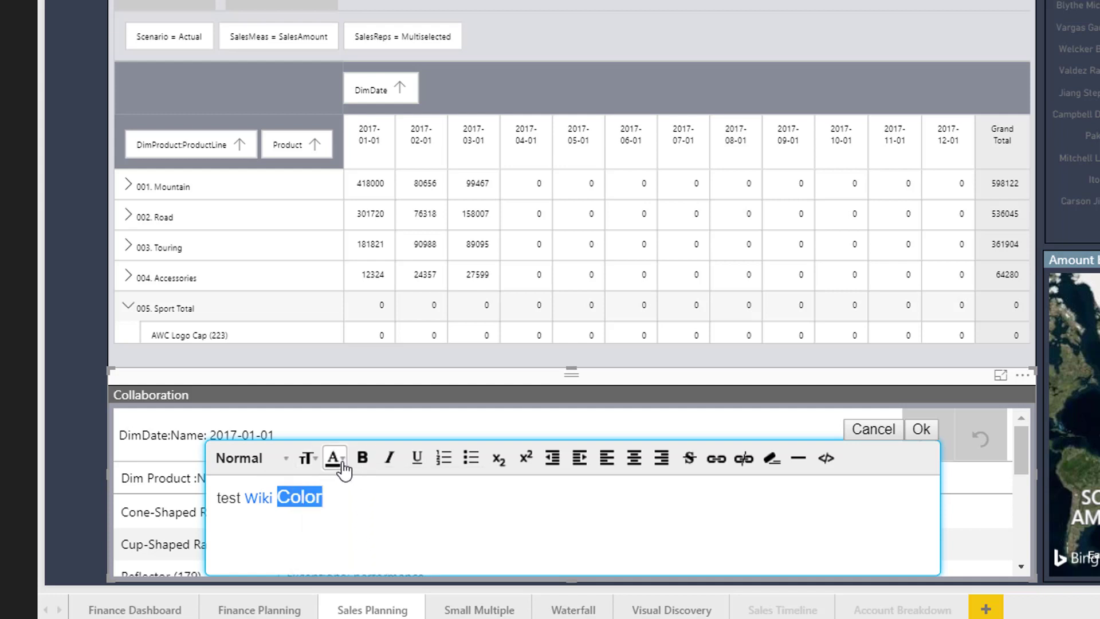
{"action": "left_click", "coordinate": [335, 458]}
{"action": "left_click", "coordinate": [338, 513]}
{"action": "left_click", "coordinate": [370, 510]}
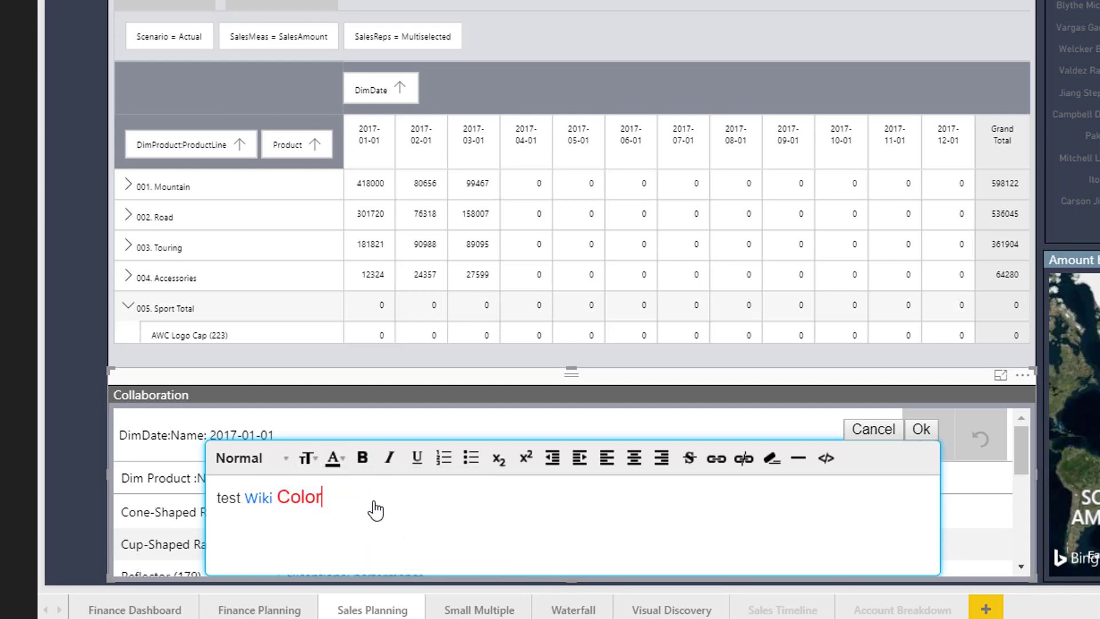
{"action": "left_click", "coordinate": [919, 436]}
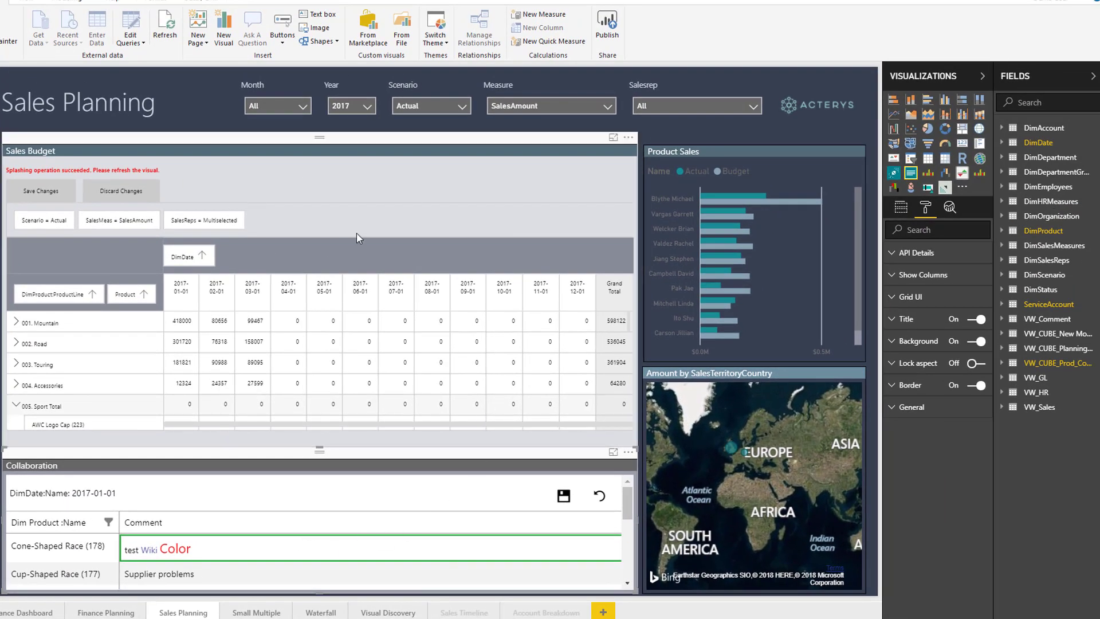
Select the Sales Budget visual and review which fields are assigned to its rows, columns, filters and values
{"action": "left_click", "coordinate": [442, 190]}
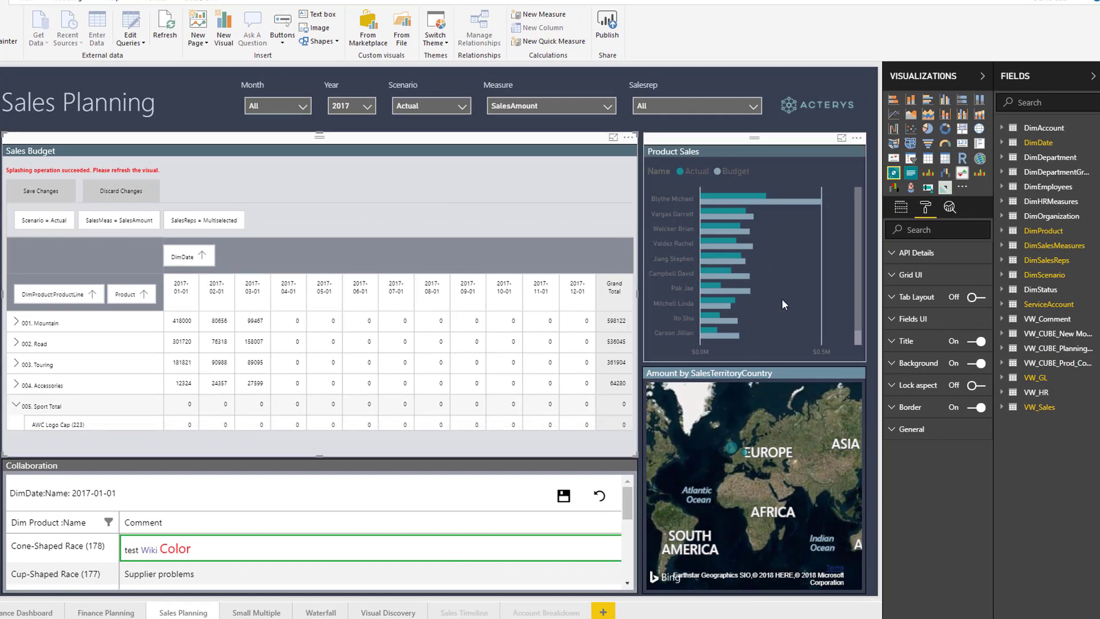
{"action": "left_click", "coordinate": [901, 210]}
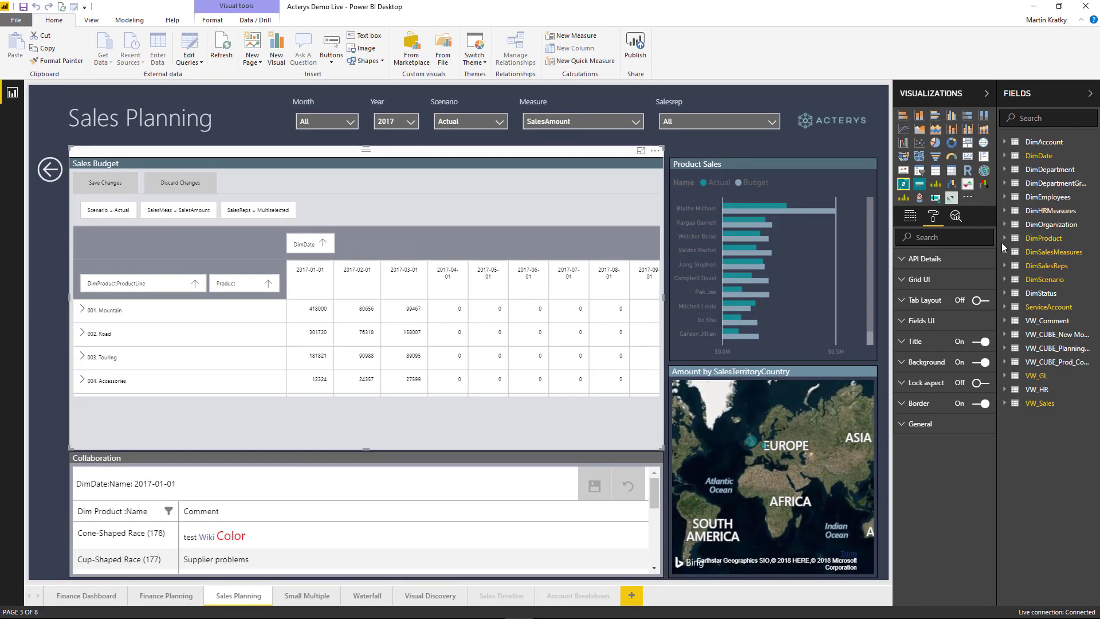
{"action": "left_click", "coordinate": [909, 215]}
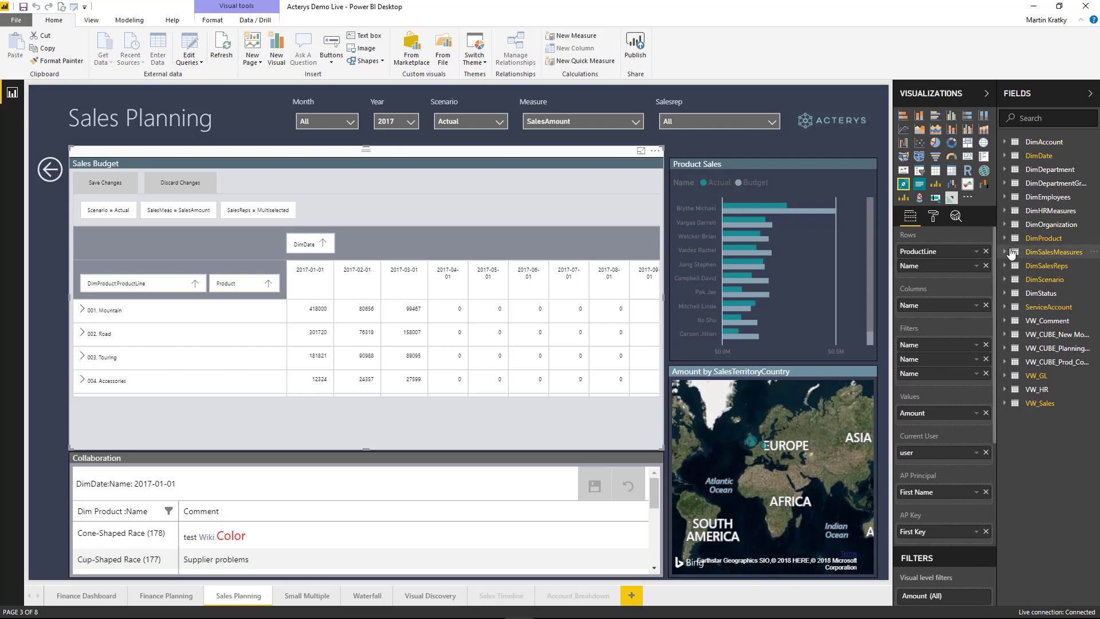
Examine the API Details and Grid UI formatting options of the Sales Budget visual
{"action": "left_click", "coordinate": [933, 217]}
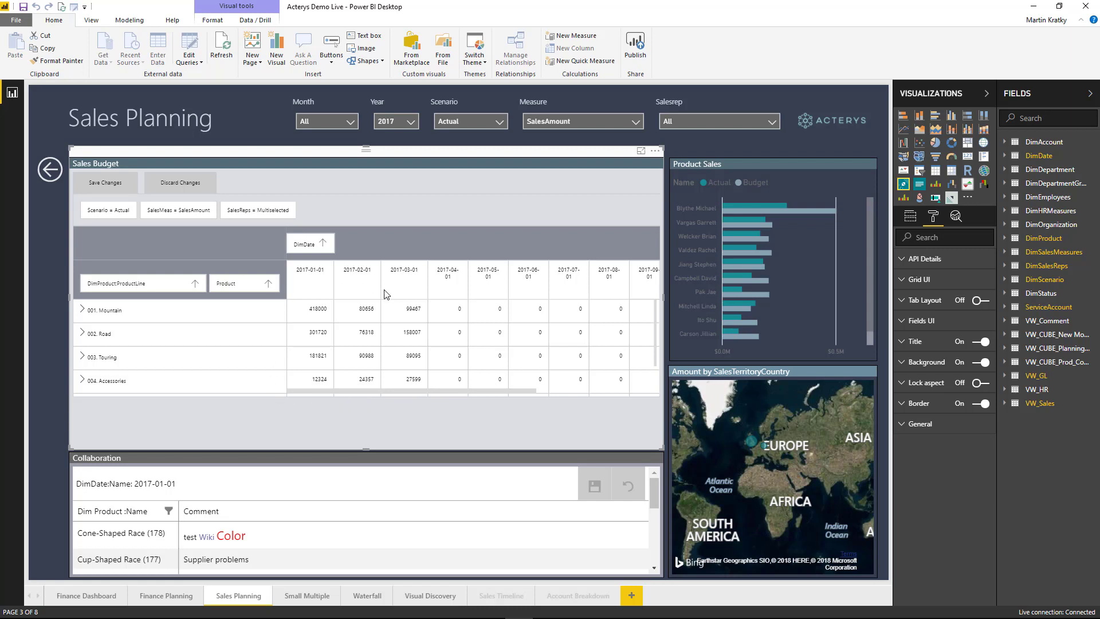
{"action": "left_click", "coordinate": [909, 264]}
{"action": "left_click", "coordinate": [910, 264]}
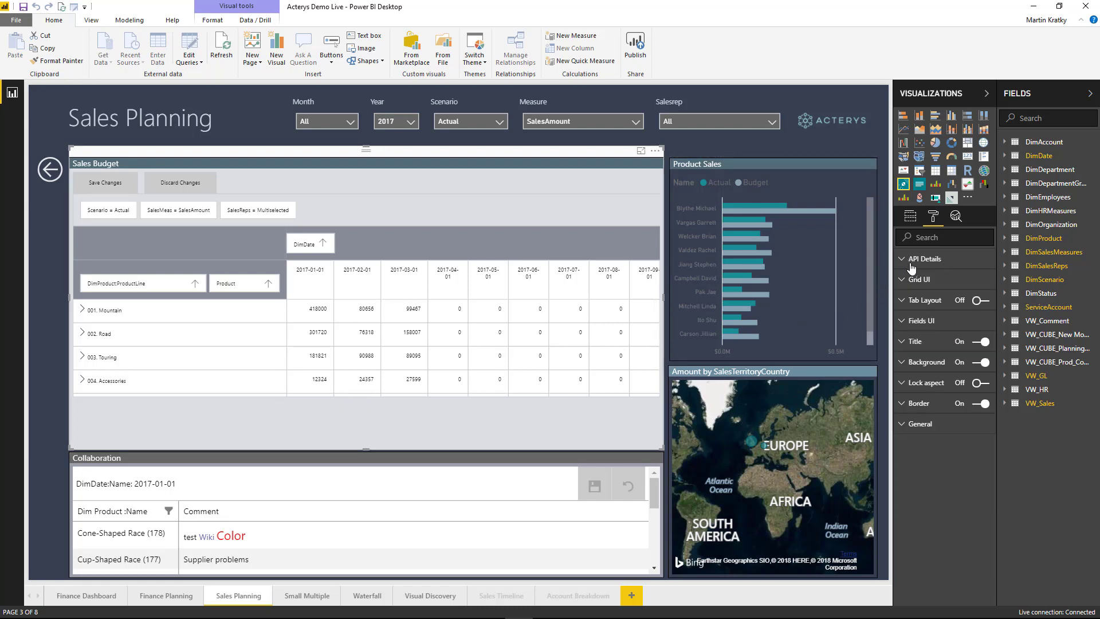
{"action": "left_click", "coordinate": [914, 281]}
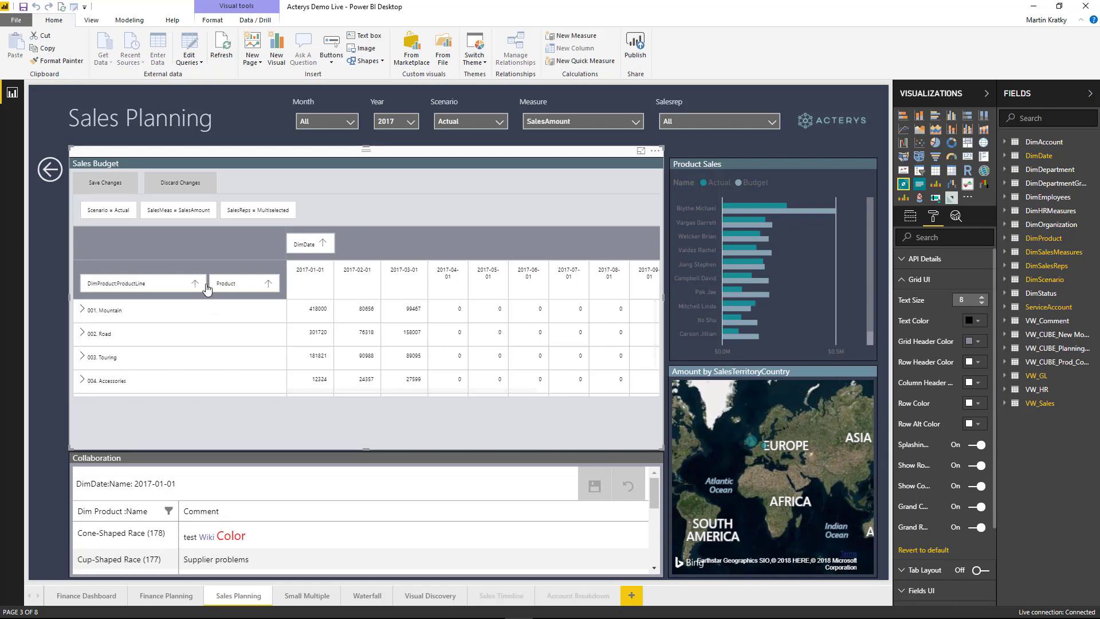
{"action": "scroll", "coordinate": [929, 389], "scroll_direction": "down", "scroll_amount": 3}
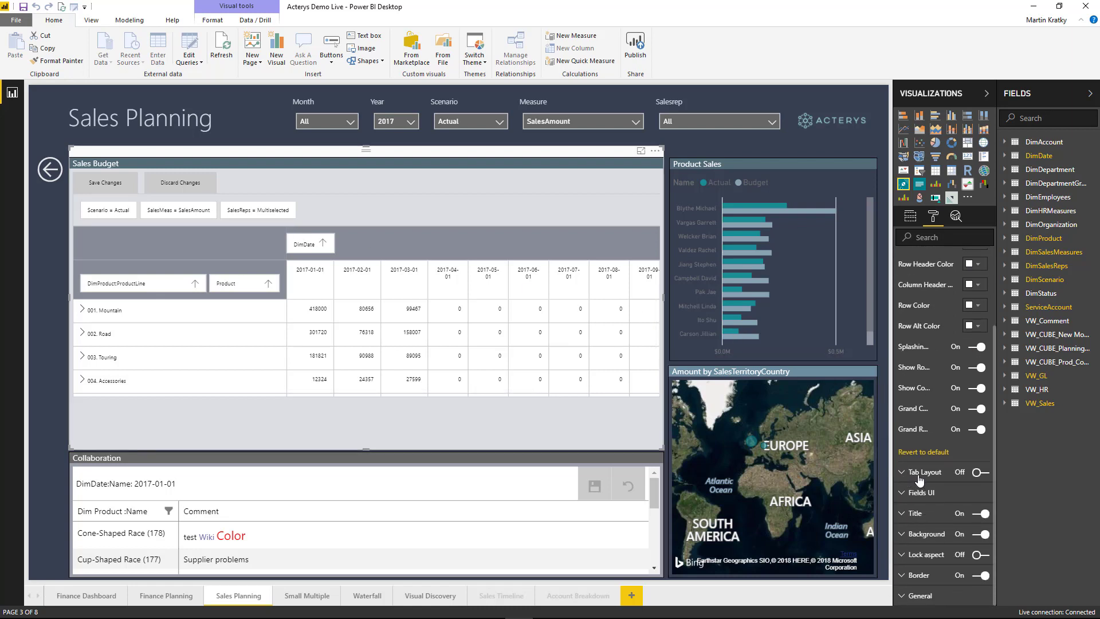
Expand the Mountain product line in the grid and inspect the visual's Fields UI options, collapsing the opened format groups
{"action": "left_click", "coordinate": [84, 314]}
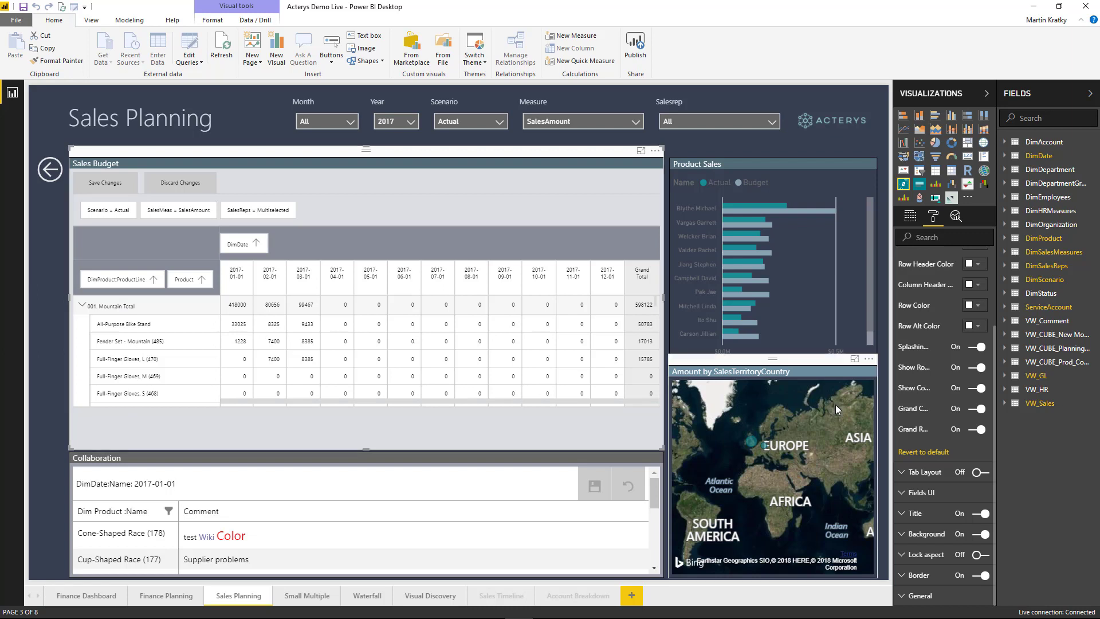
{"action": "left_click", "coordinate": [916, 492]}
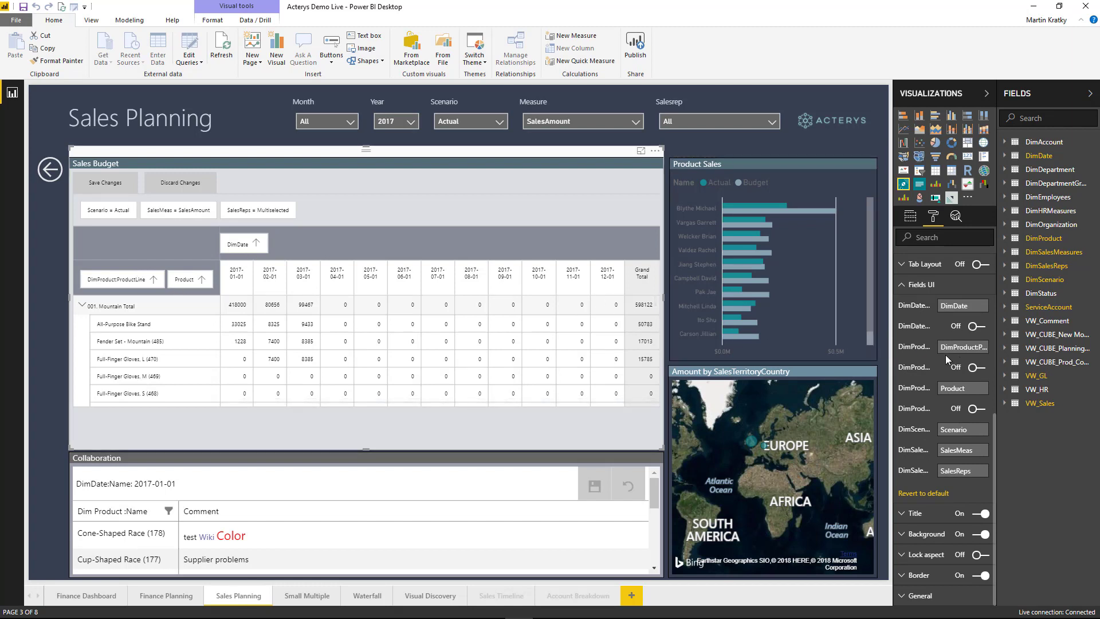
{"action": "left_click", "coordinate": [909, 284]}
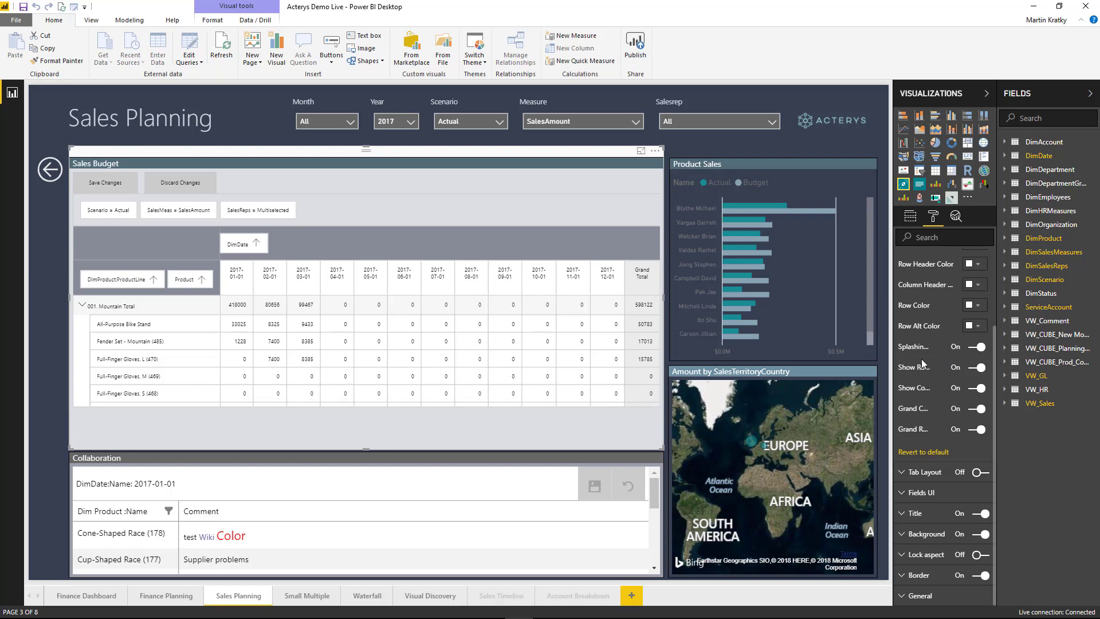
{"action": "scroll", "coordinate": [920, 335], "scroll_direction": "up", "scroll_amount": 2}
{"action": "left_click", "coordinate": [906, 282]}
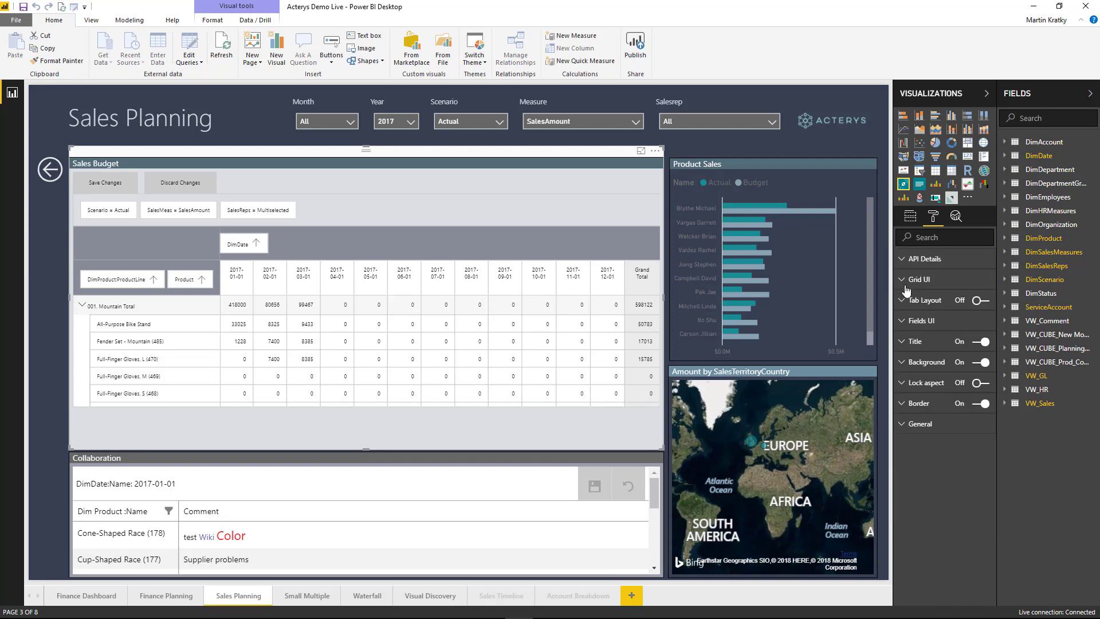